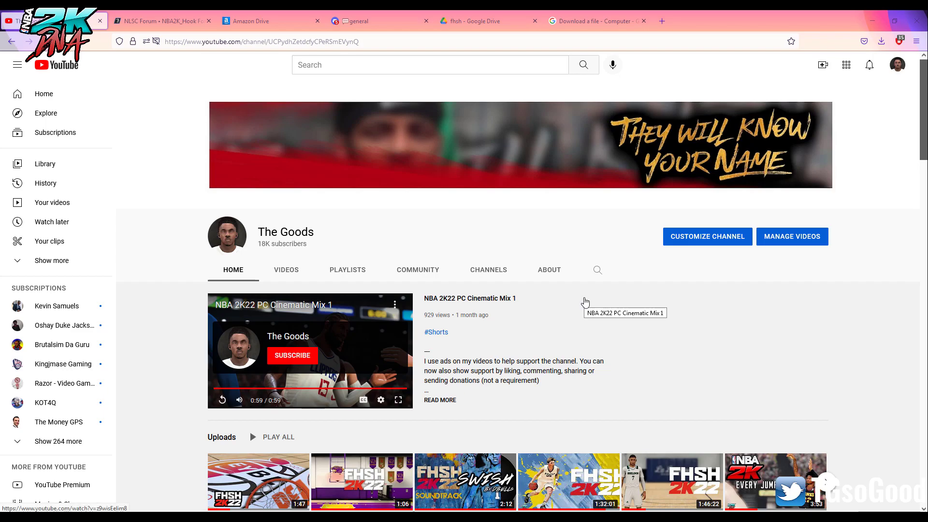
# Browse The Goods channel's YouTube page
pyautogui.scroll(-3, 505, 310)
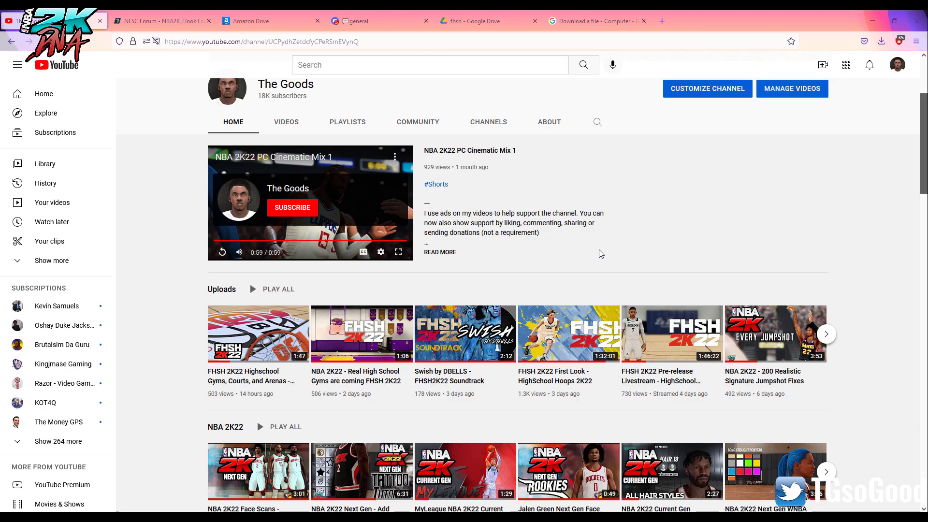
pyautogui.scroll(-4, 601, 253)
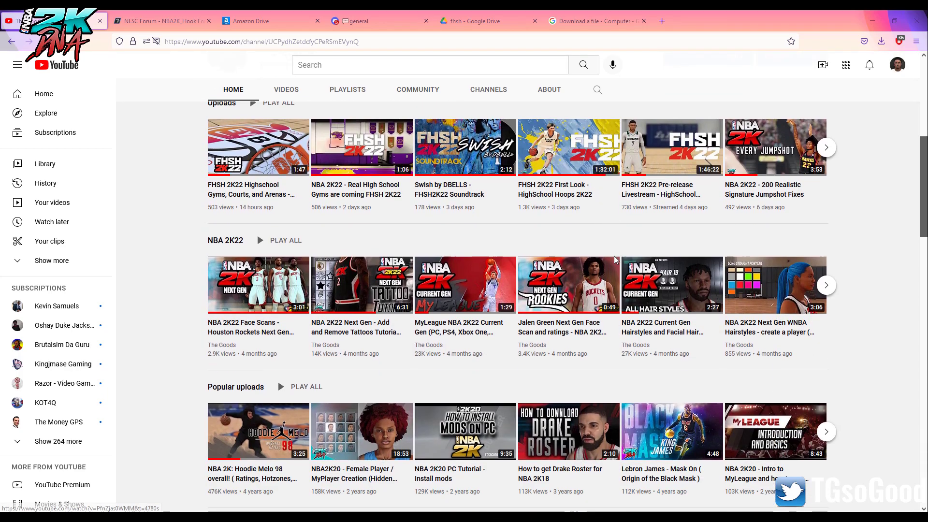
pyautogui.scroll(3, 755, 288)
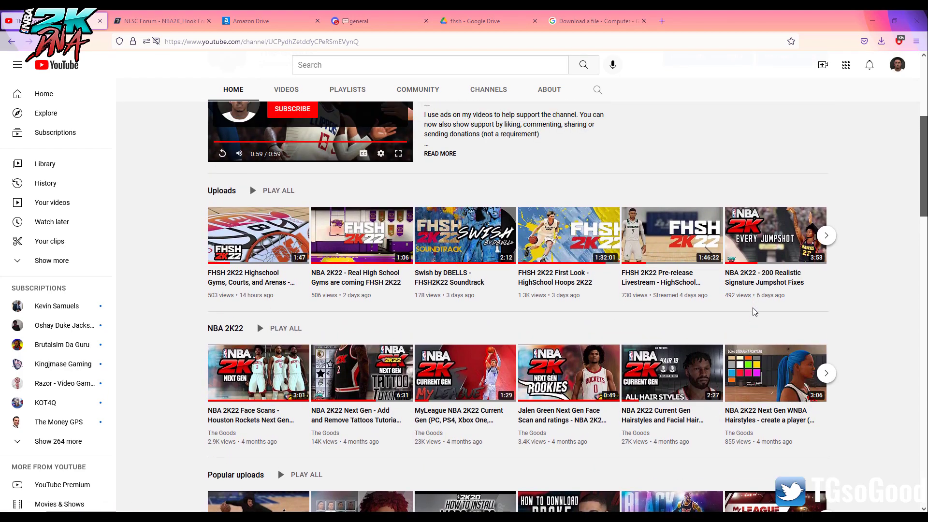
pyautogui.scroll(4, 753, 311)
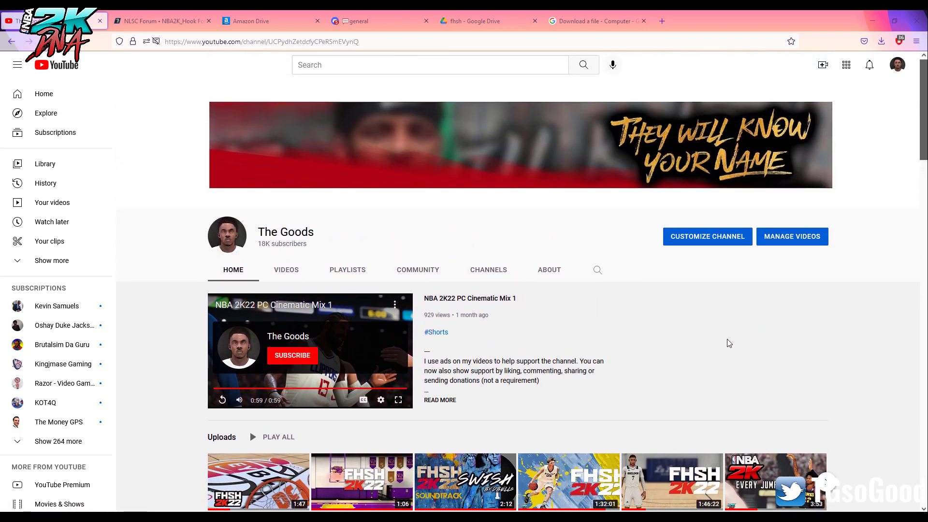
pyautogui.scroll(-6, 725, 348)
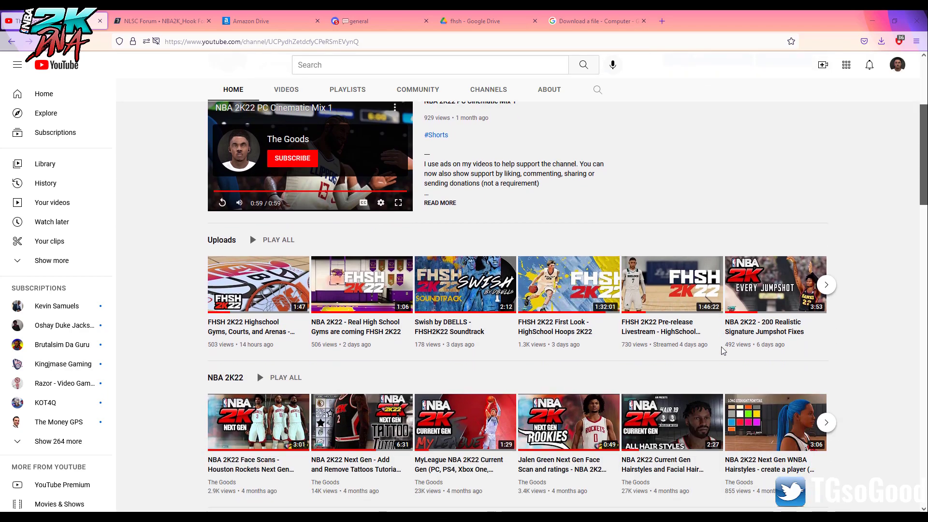
pyautogui.scroll(2, 722, 354)
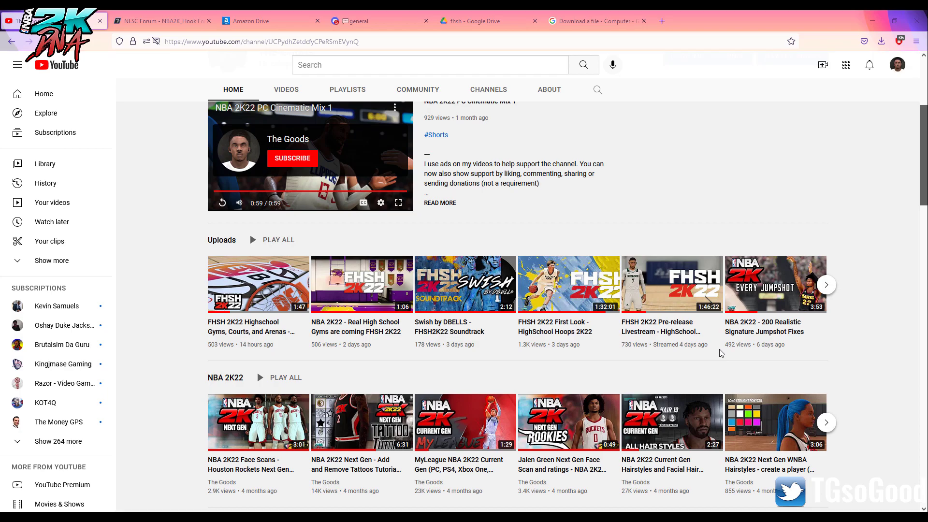
pyautogui.scroll(4, 561, 300)
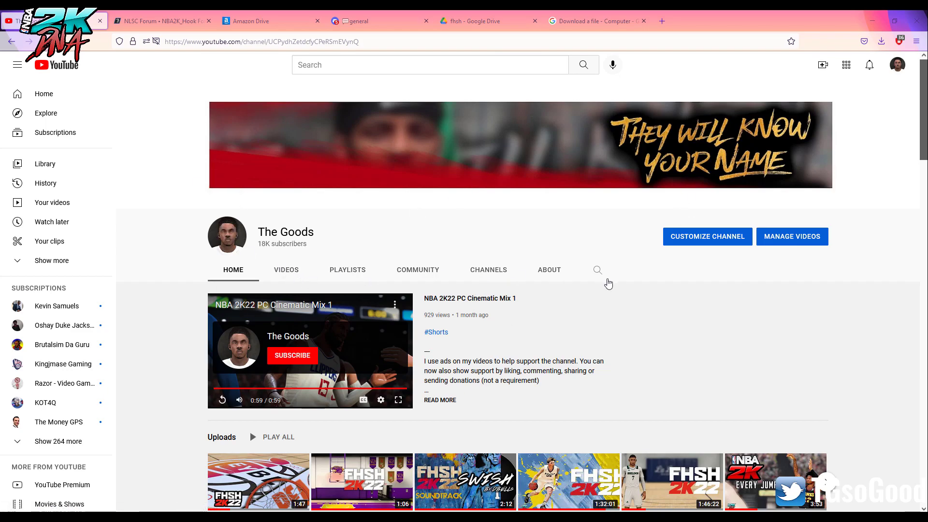
# Search the channel for 'install mods' and look through the results
pyautogui.click(599, 272)
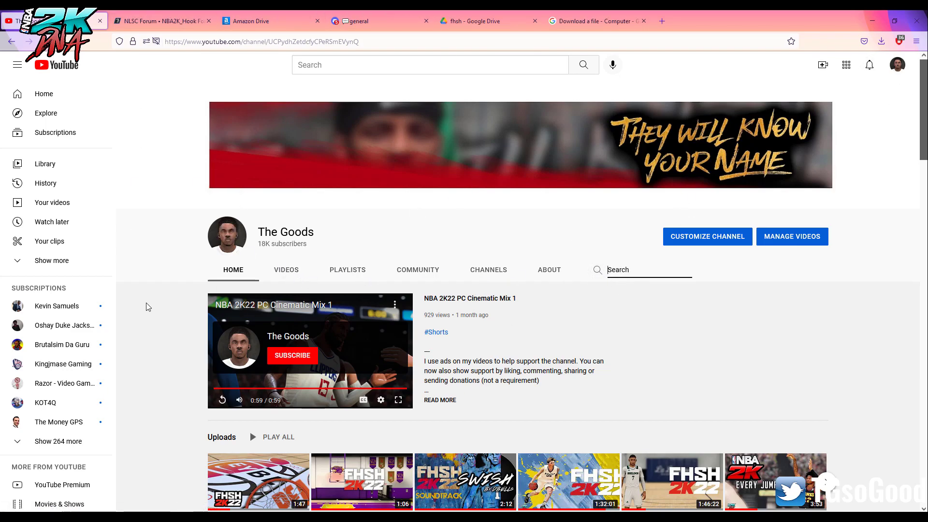
pyautogui.scroll(-2, 581, 246)
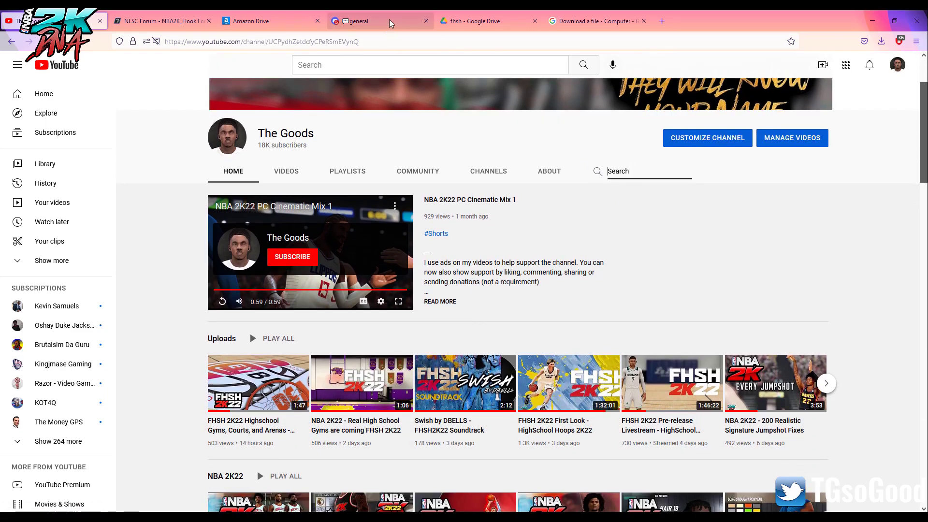
pyautogui.write('install mods')
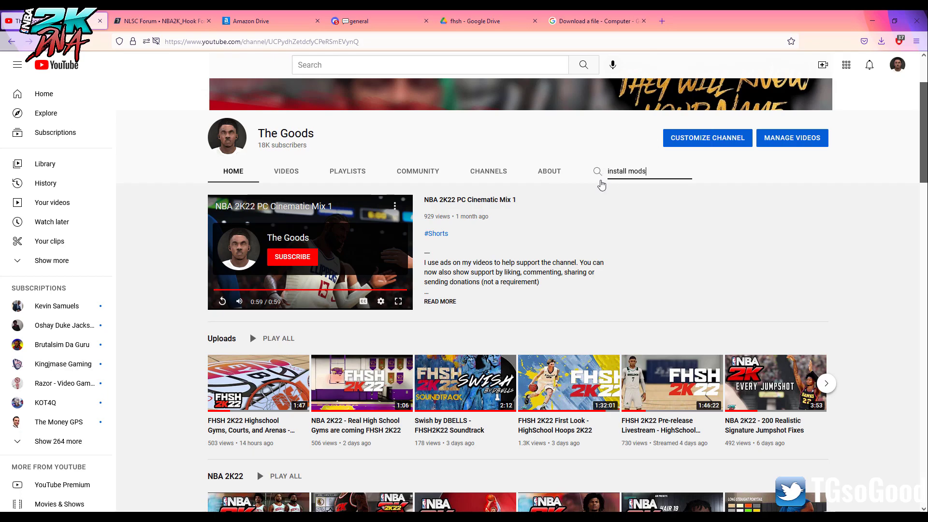
pyautogui.click(598, 173)
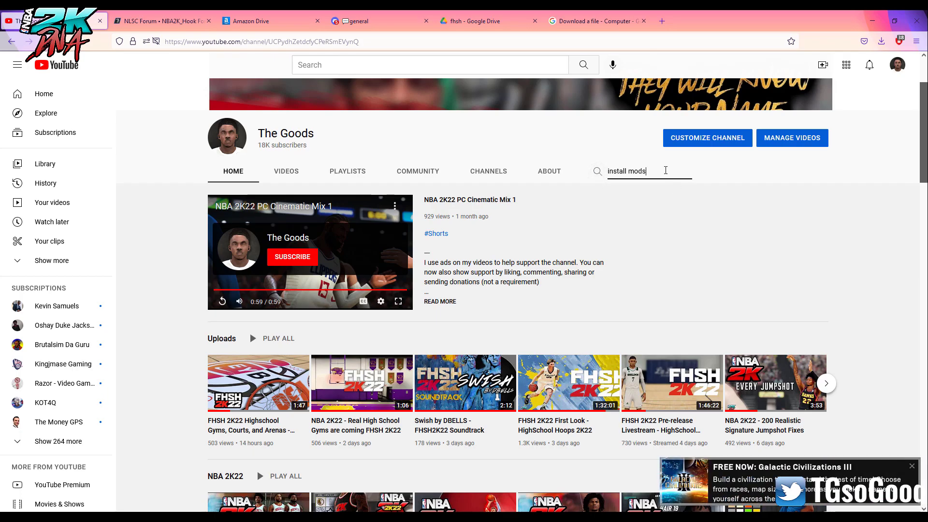
pyautogui.press('Return')
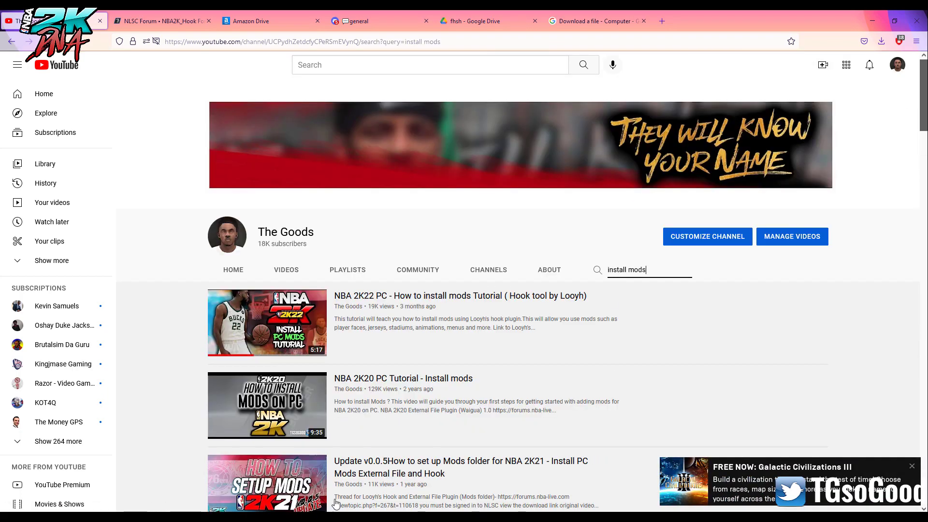
pyautogui.scroll(-4, 308, 324)
pyautogui.scroll(-9, 308, 328)
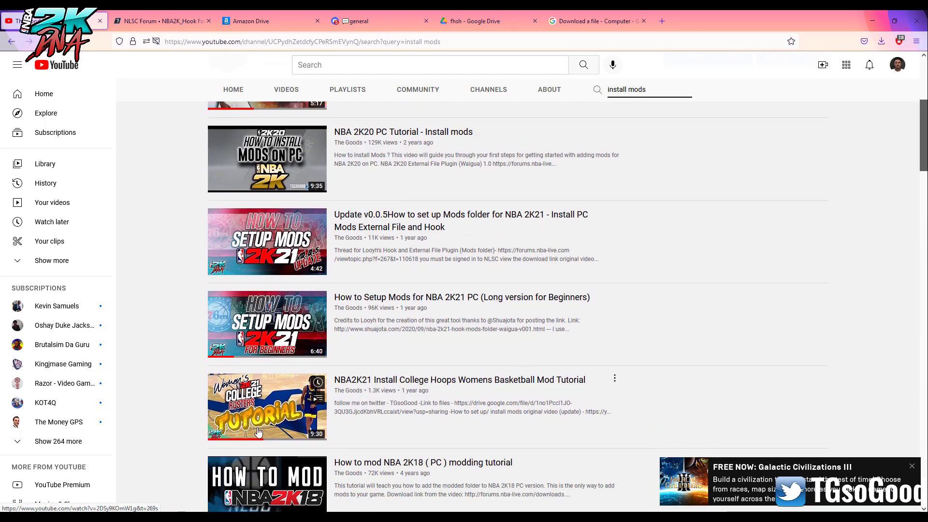
pyautogui.scroll(13, 259, 432)
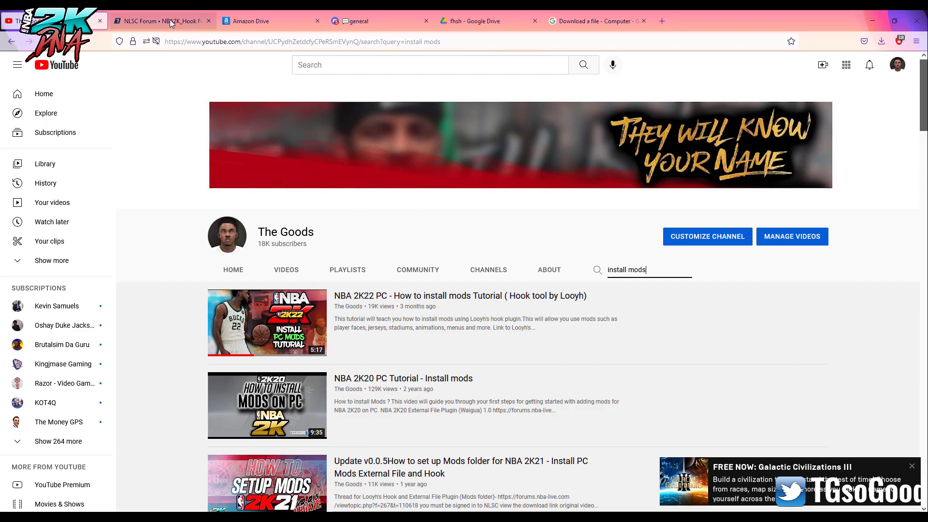
# On the NLSC Forum Hook post, follow the Download V0.0.15 Amazon Drive link
pyautogui.click(154, 20)
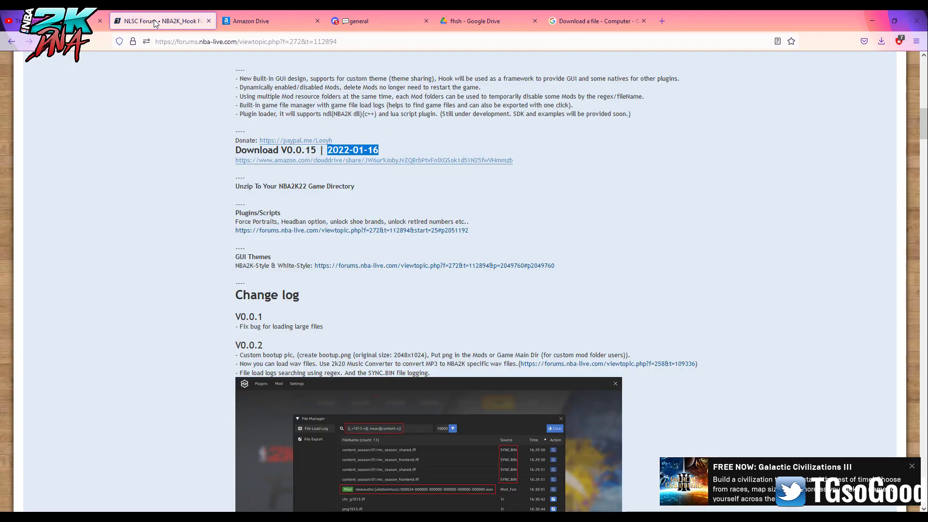
pyautogui.scroll(15, 162, 141)
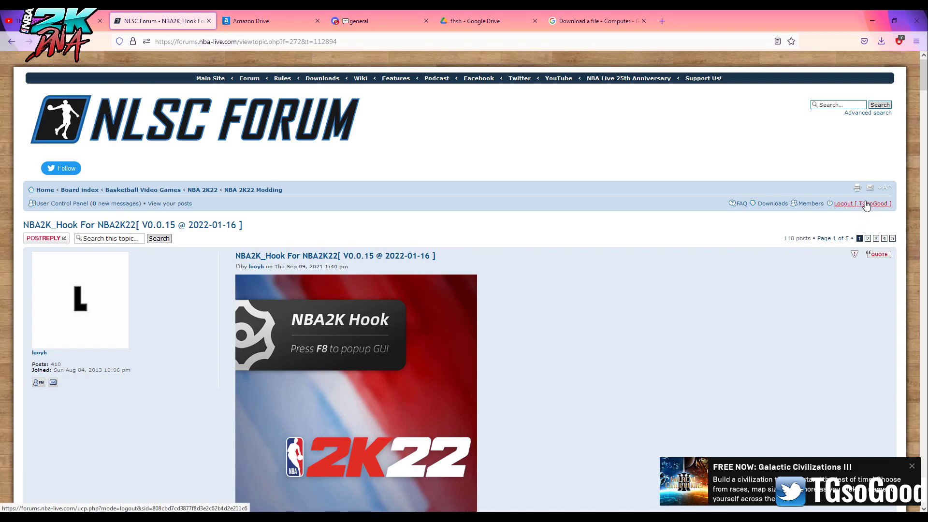
pyautogui.scroll(-6, 578, 324)
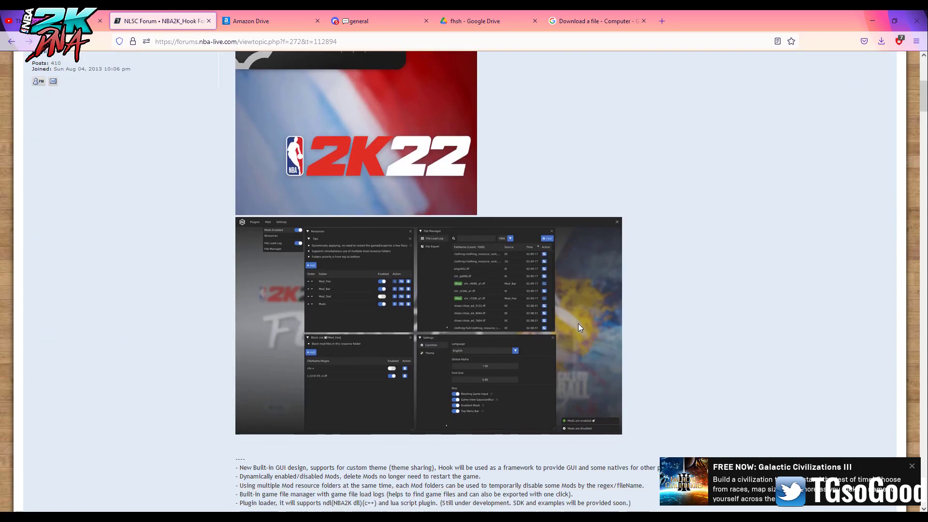
pyautogui.scroll(-3, 578, 323)
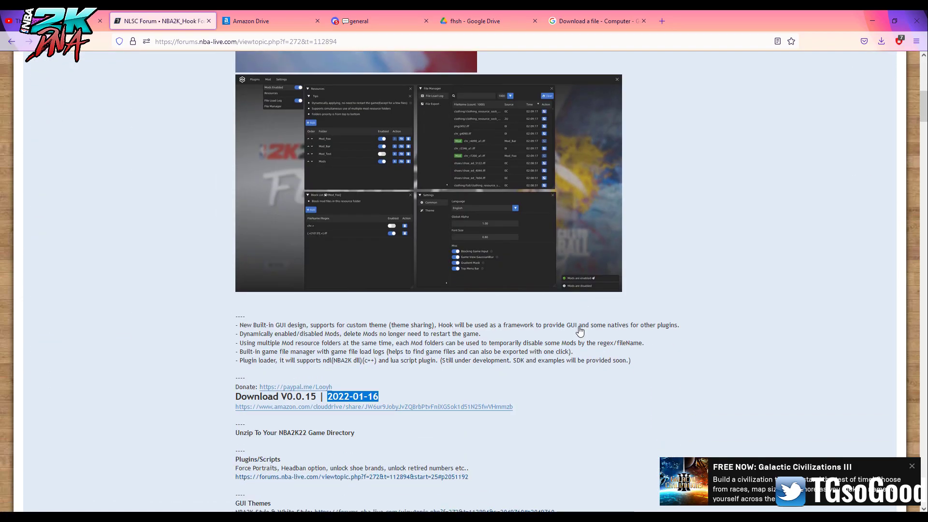
pyautogui.scroll(9, 442, 296)
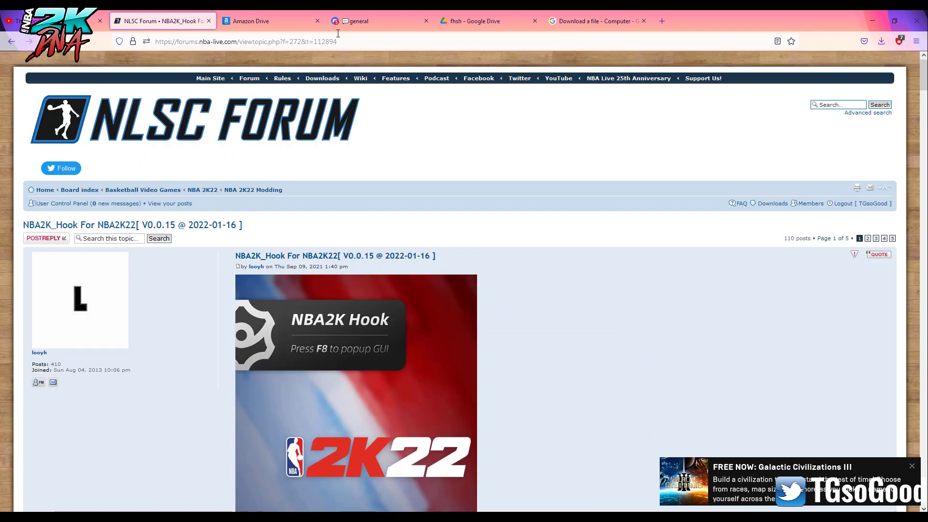
pyautogui.scroll(-10, 472, 320)
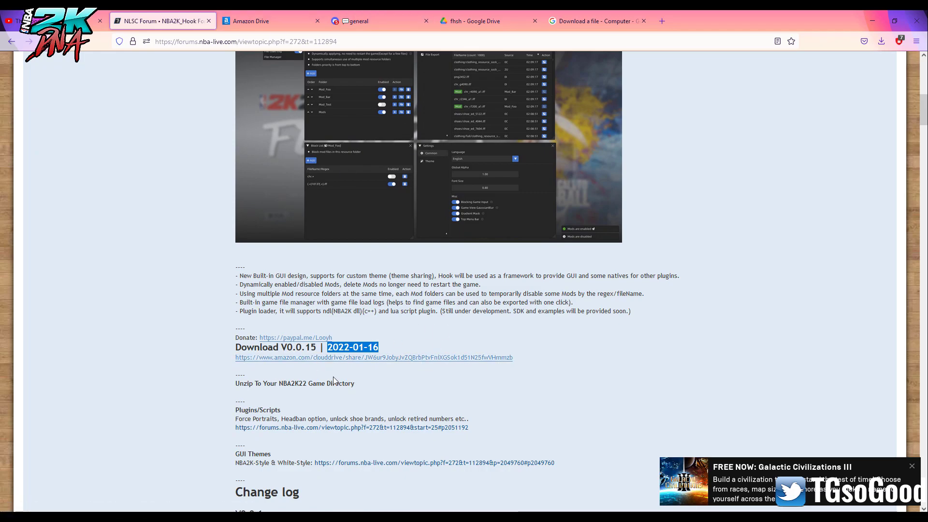
pyautogui.scroll(-2, 493, 263)
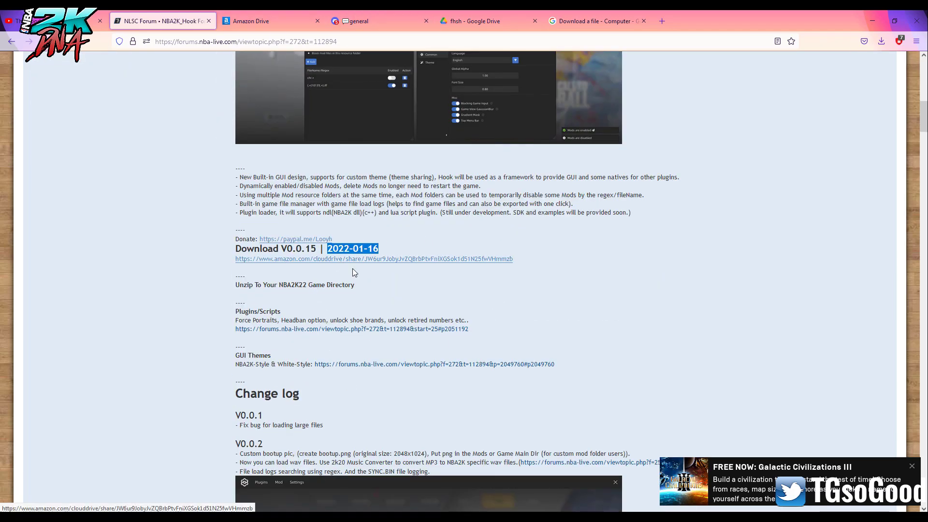
pyautogui.click(292, 263)
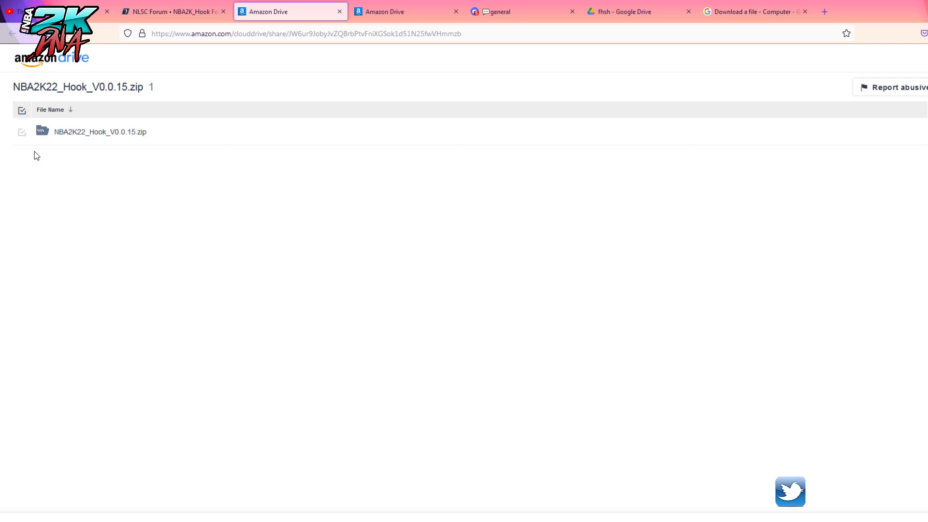
# Open the NBA2K22_Hook_V0.0.15.zip file page in Amazon Drive
pyautogui.moveTo(124, 139)
pyautogui.mouseDown()
pyautogui.moveTo(118, 179)
pyautogui.moveTo(135, 143)
pyautogui.mouseUp()
pyautogui.rightClick(133, 137)
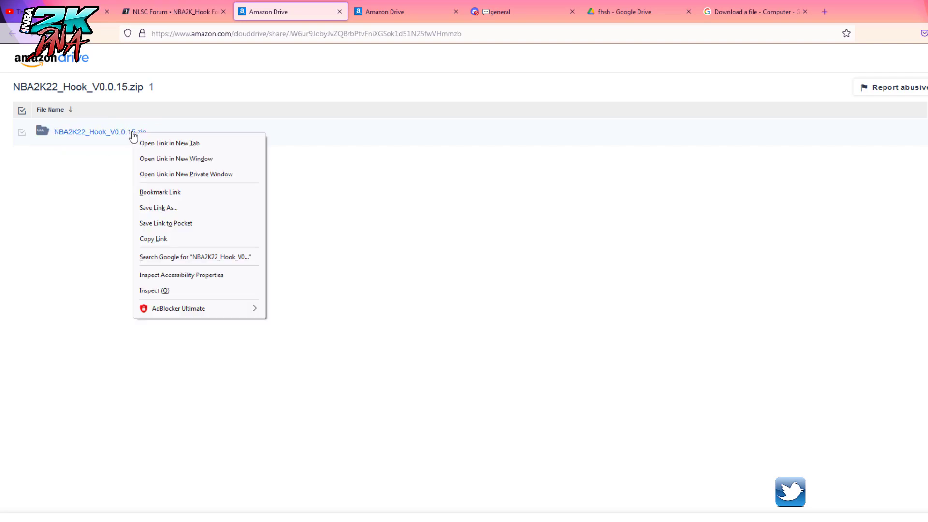
pyautogui.click(97, 140)
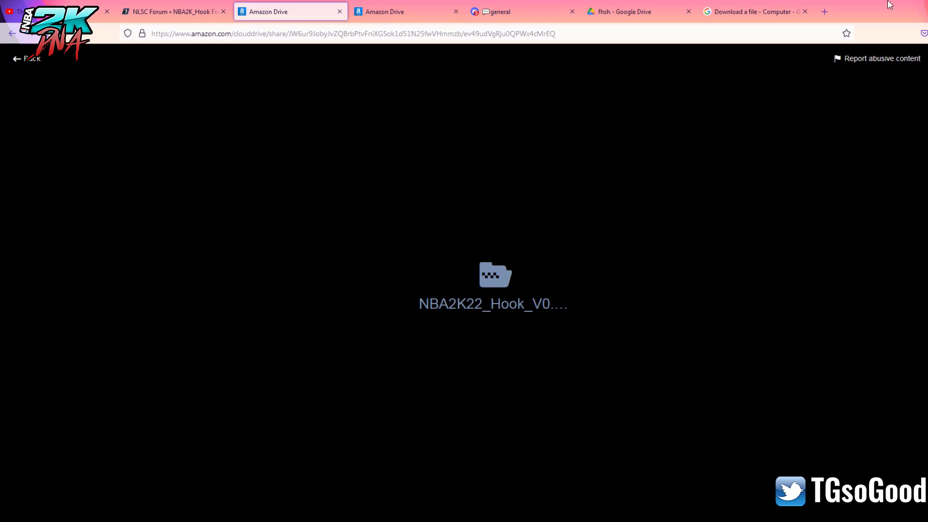
# Restore down the browser window and download the NBA2K22_Hook zip
pyautogui.press('super+Down')
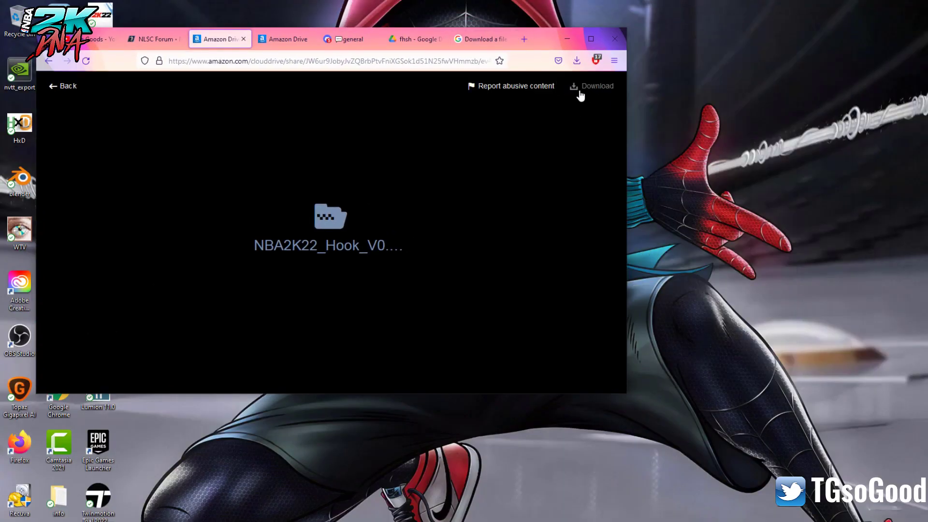
pyautogui.click(577, 93)
pyautogui.click(317, 520)
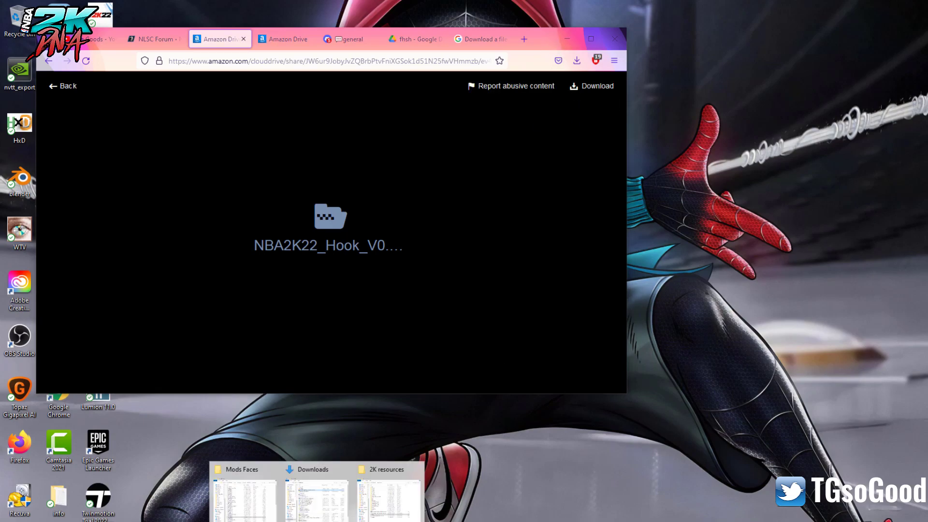
# Select the NBA2K22_Hook_V0.0.15 zip in Downloads, minimize the browser and maximize Explorer
pyautogui.click(316, 500)
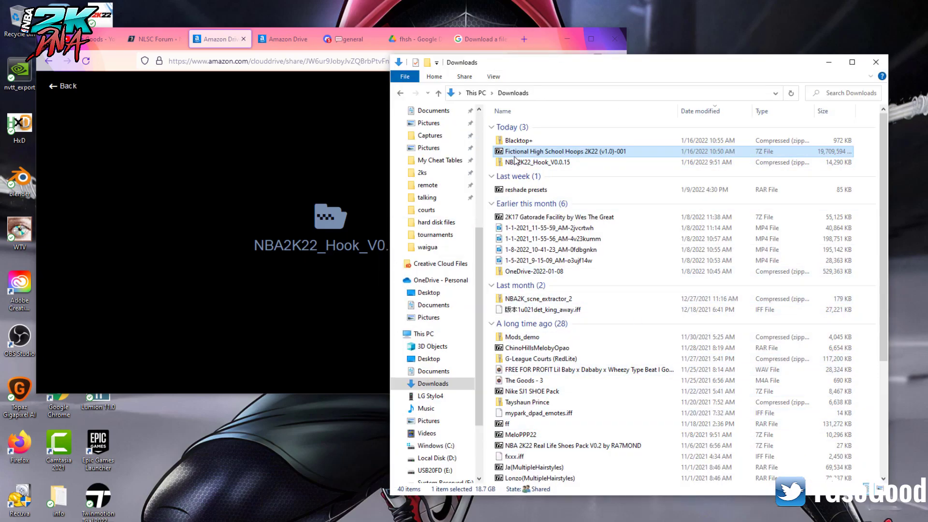
pyautogui.click(541, 163)
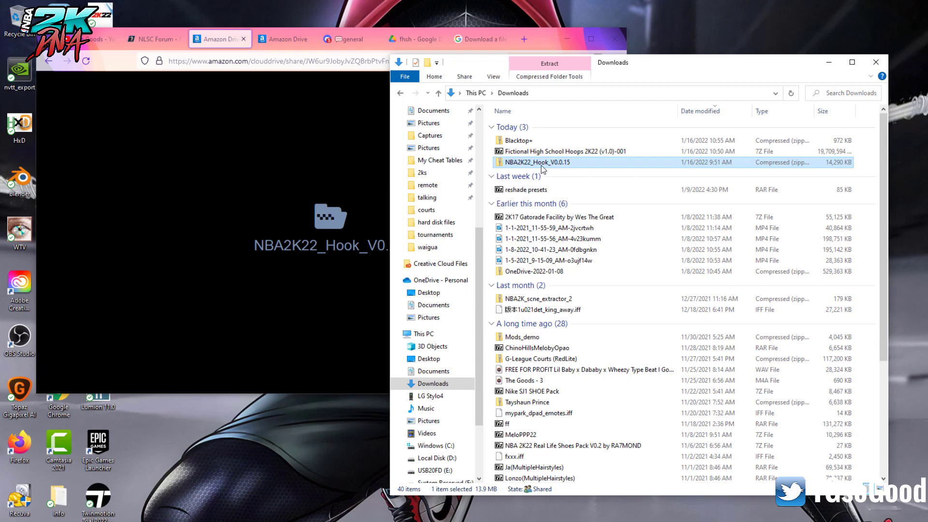
pyautogui.click(564, 41)
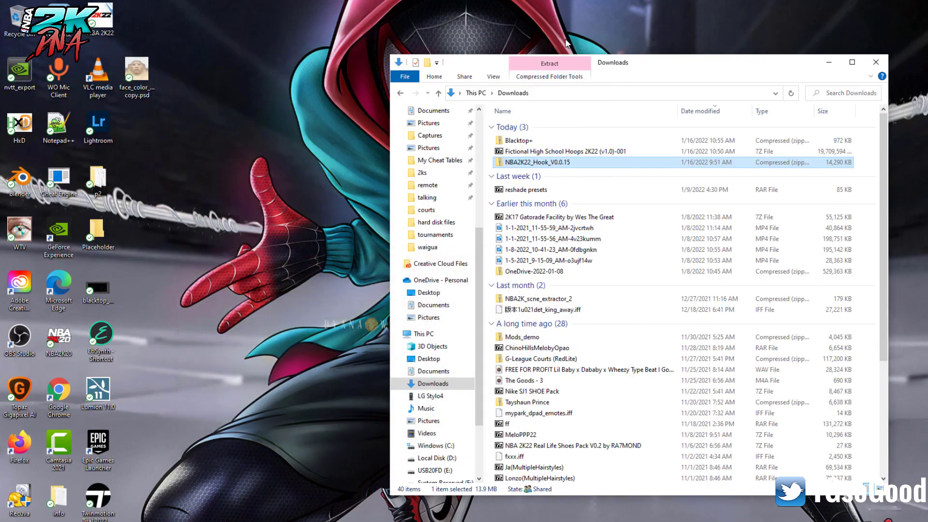
pyautogui.moveTo(639, 66); pyautogui.dragTo(463, 5)
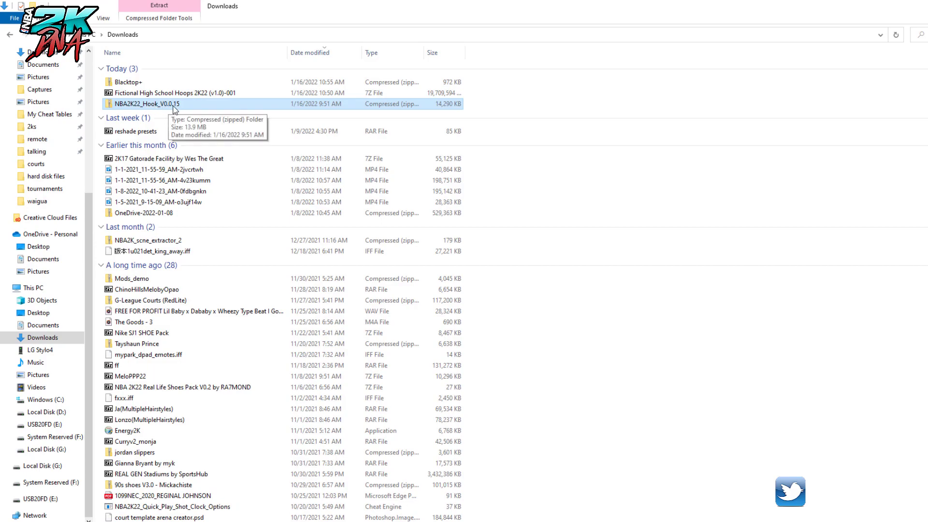
# Open the NBA2K22_Hook_V0.0.15 zip, select its four items, and bring up the other folder window
pyautogui.doubleClick(170, 105)
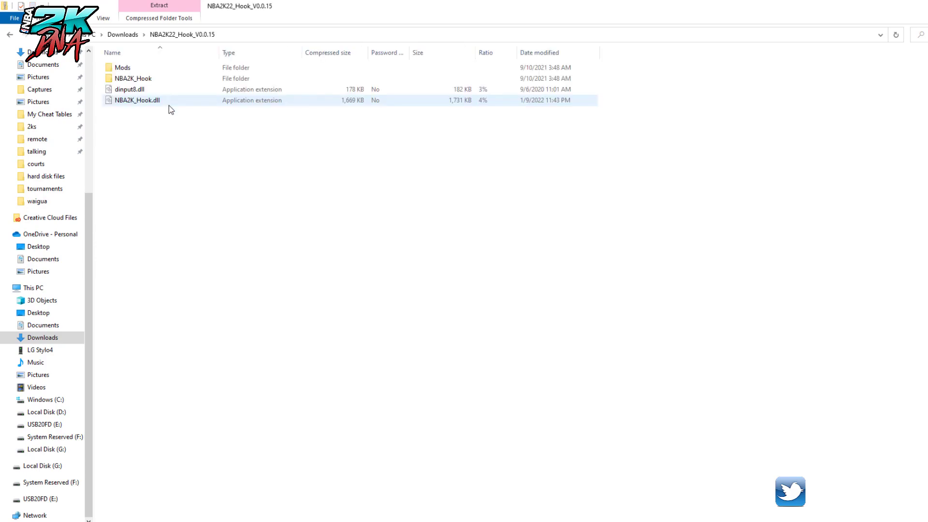
pyautogui.moveTo(367, 199); pyautogui.dragTo(124, 69)
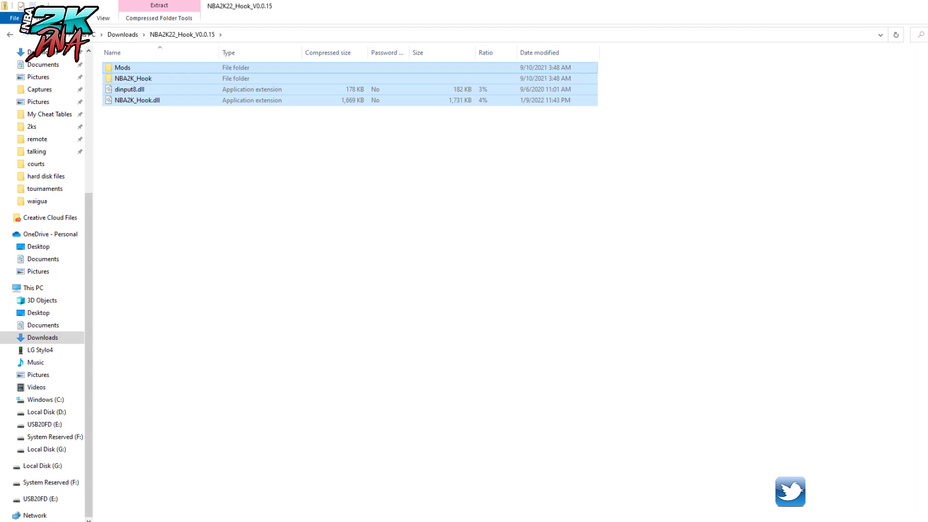
pyautogui.moveTo(317, 519)
pyautogui.click(316, 521)
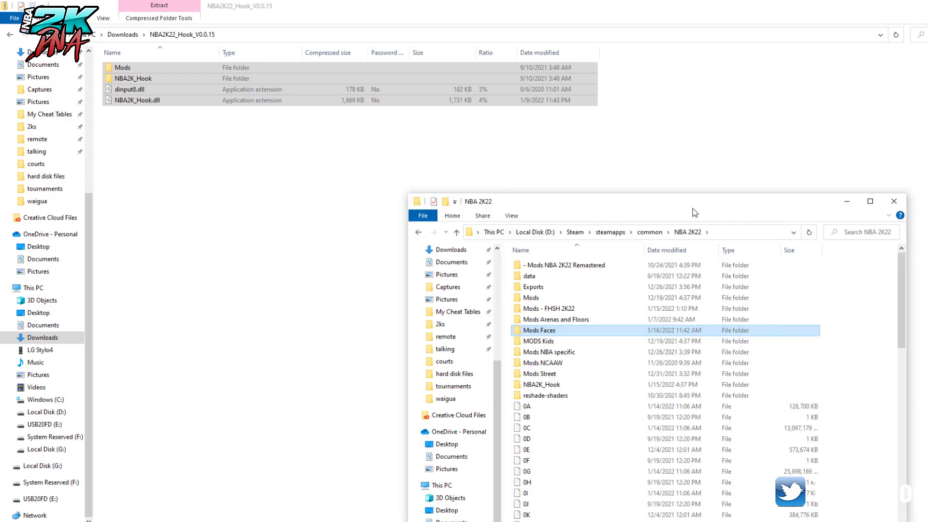
# Navigate the second window through D: Steam > steamapps > common into the NBA 2K22 folder
pyautogui.moveTo(692, 208); pyautogui.dragTo(532, 163)
pyautogui.scroll(5, 271, 251)
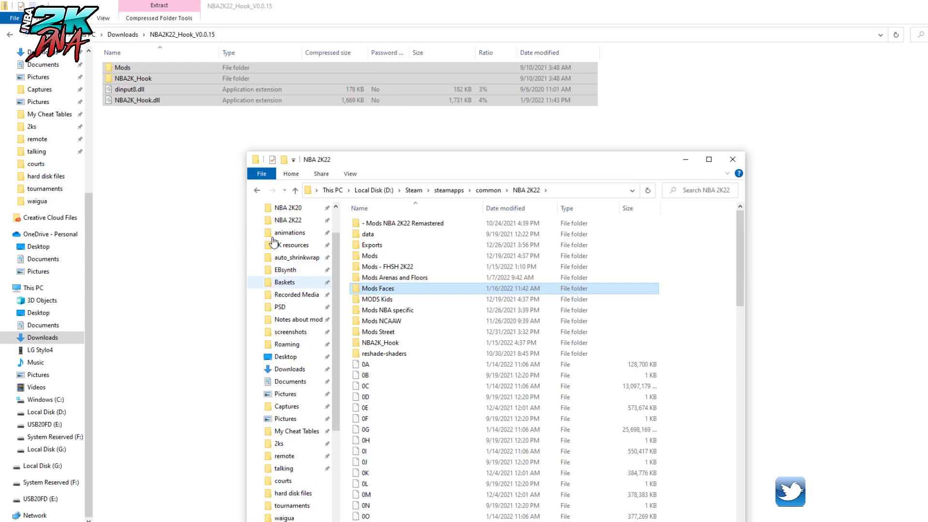
pyautogui.click(283, 267)
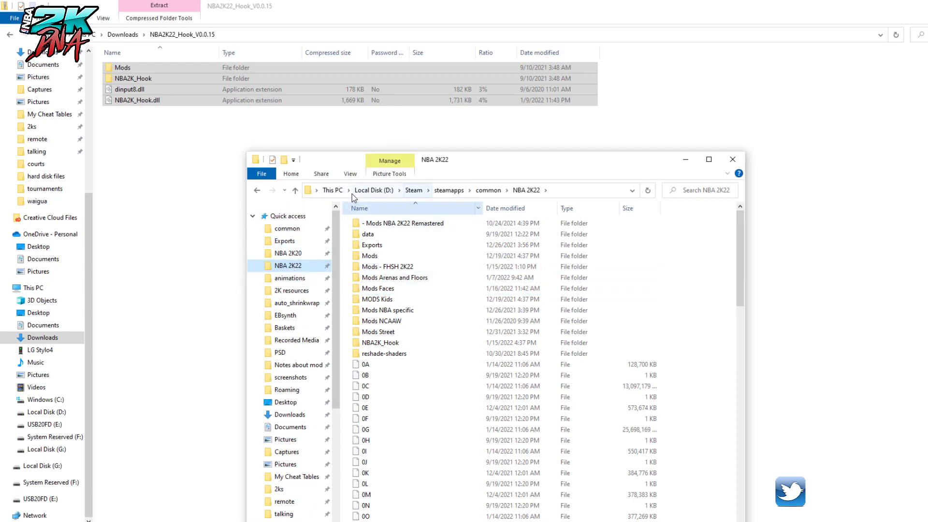
pyautogui.click(414, 190)
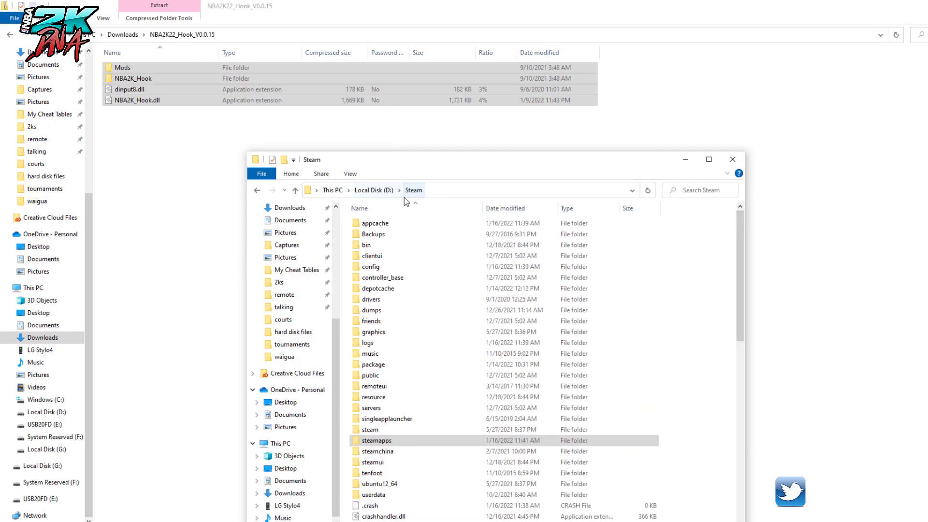
pyautogui.doubleClick(386, 444)
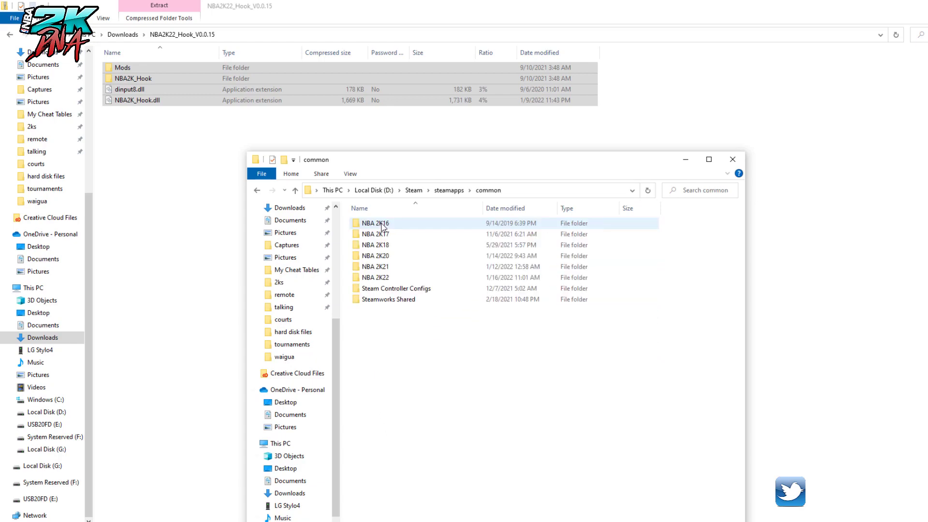
pyautogui.moveTo(648, 290); pyautogui.dragTo(407, 212)
pyautogui.click(385, 278)
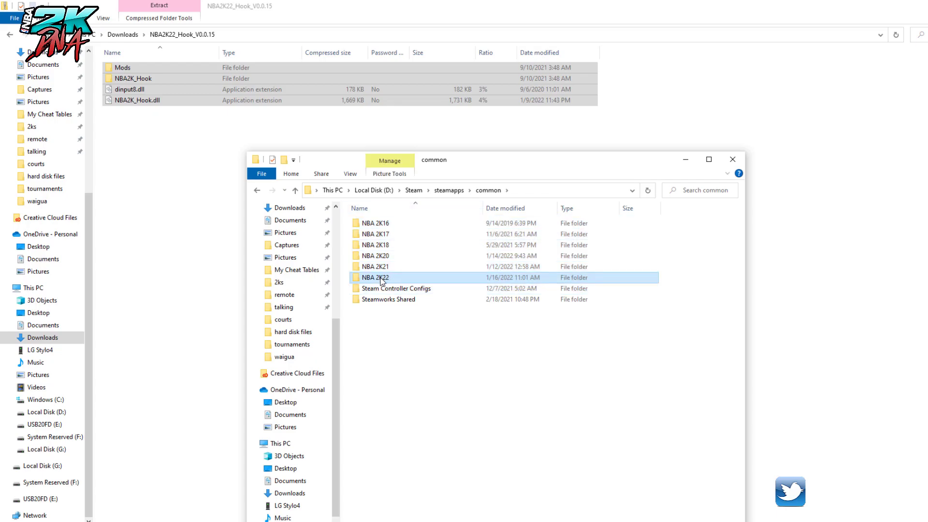
pyautogui.doubleClick(382, 279)
# Move the game folder window right and try the copy, cancelling the replace prompt
pyautogui.moveTo(491, 162); pyautogui.dragTo(760, 84)
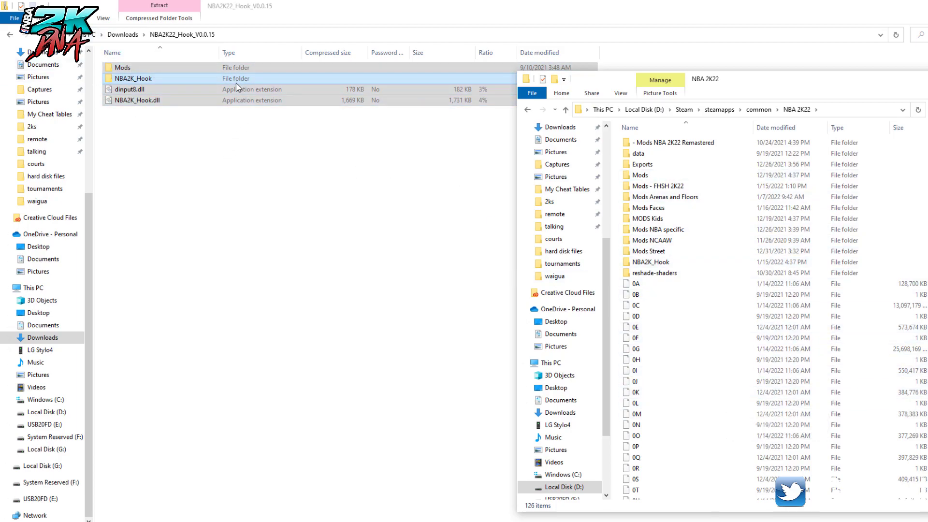
pyautogui.moveTo(118, 69); pyautogui.dragTo(760, 338)
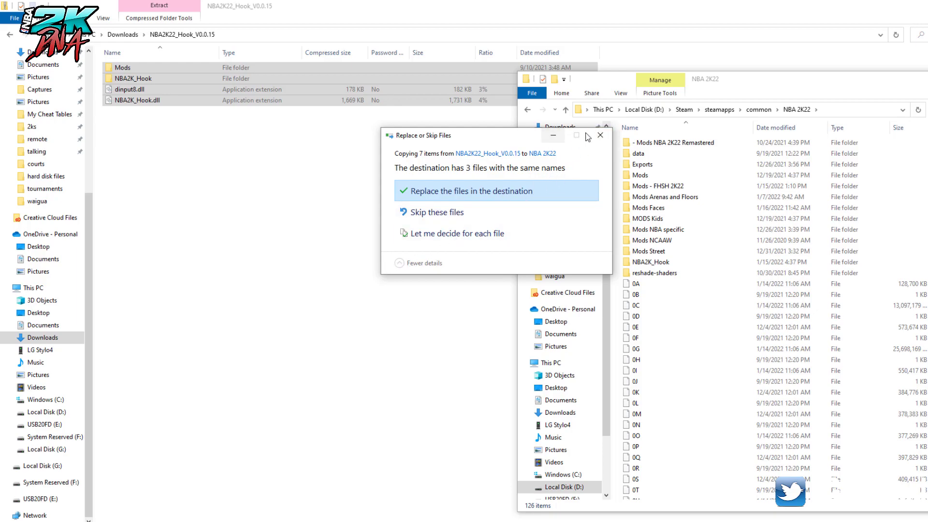
pyautogui.click(600, 136)
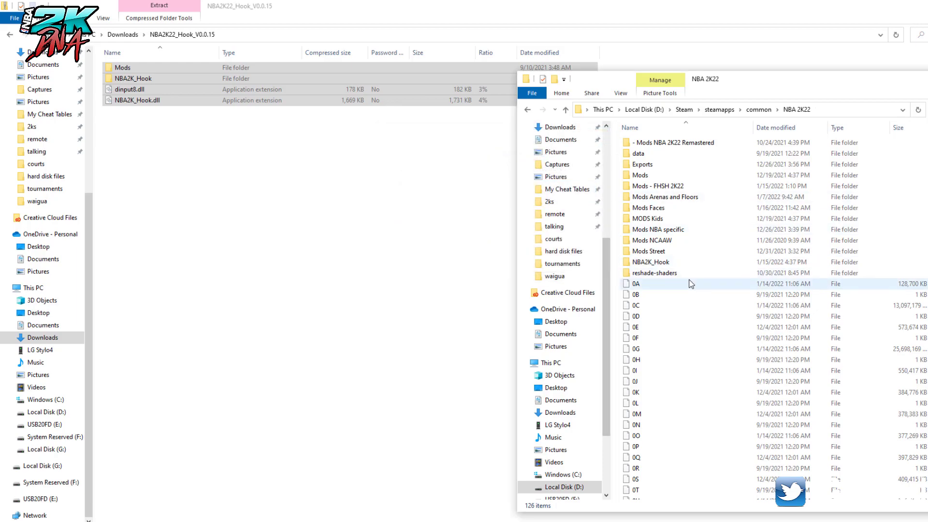
# Copy all four zip items into NBA 2K22, replacing the existing files
pyautogui.click(182, 80)
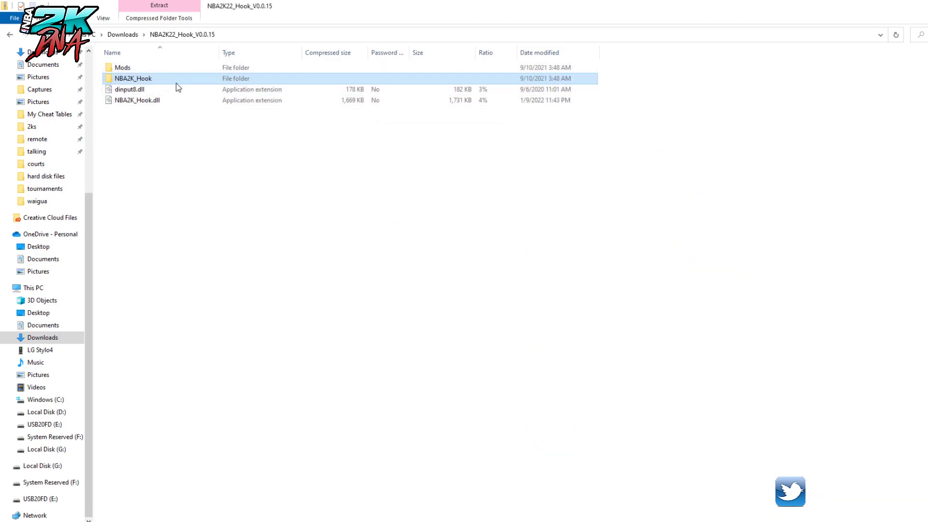
pyautogui.moveTo(425, 180); pyautogui.dragTo(160, 61)
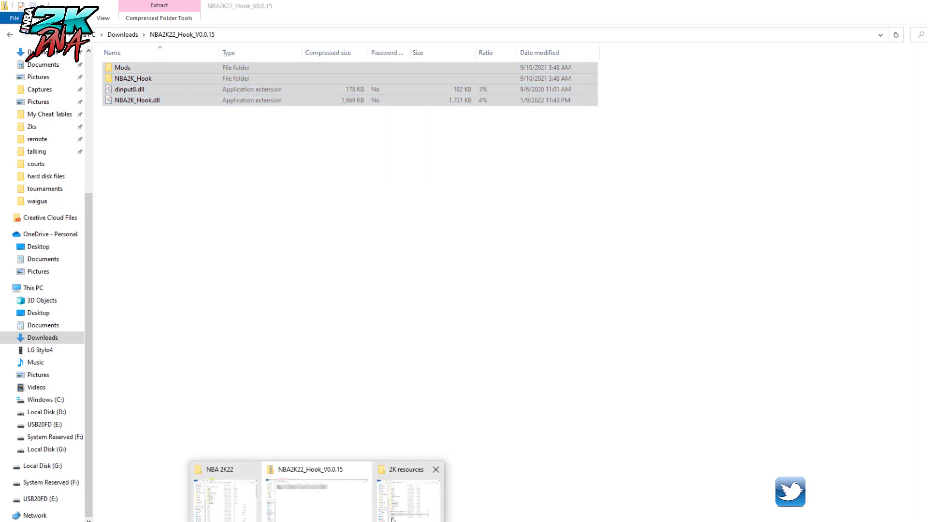
pyautogui.moveTo(325, 506)
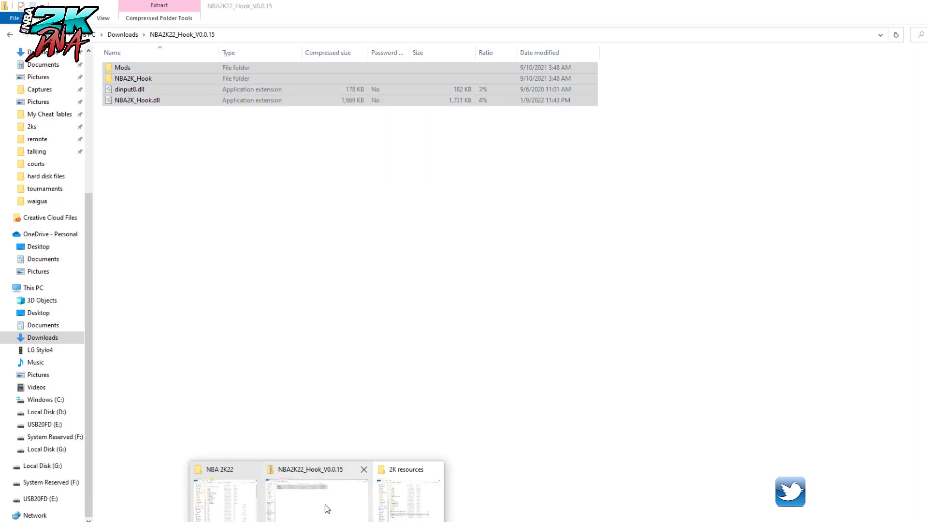
pyautogui.click(244, 493)
pyautogui.moveTo(375, 73); pyautogui.dragTo(769, 382)
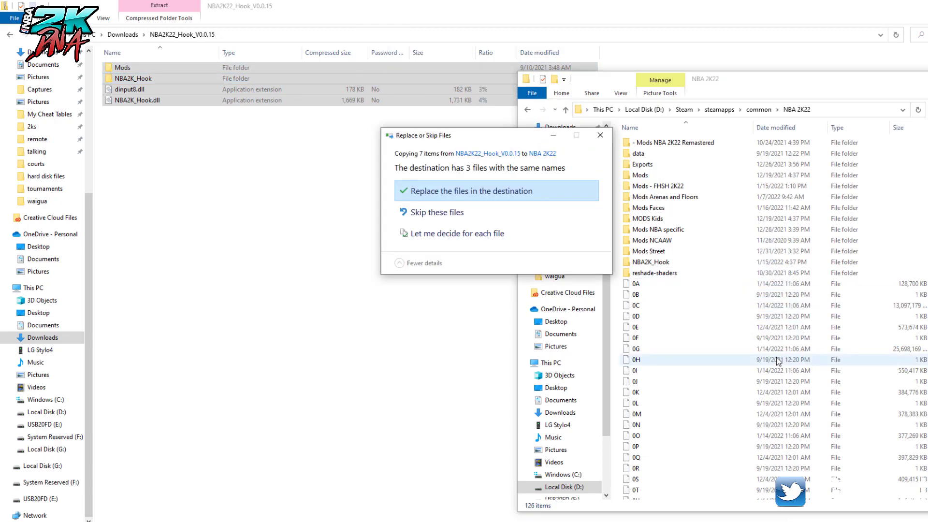
pyautogui.click(478, 193)
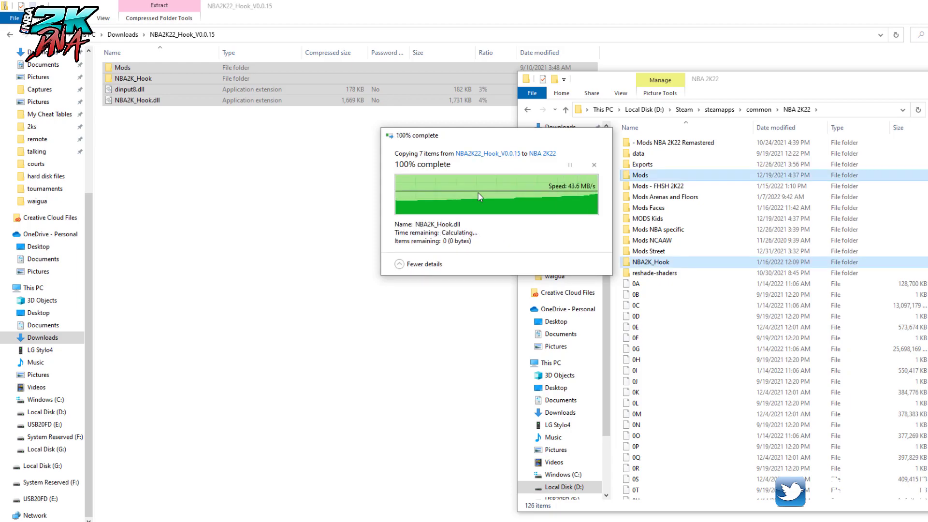
# Look inside the game's Mods folder, go back to NBA 2K22, and launch the game
pyautogui.doubleClick(640, 176)
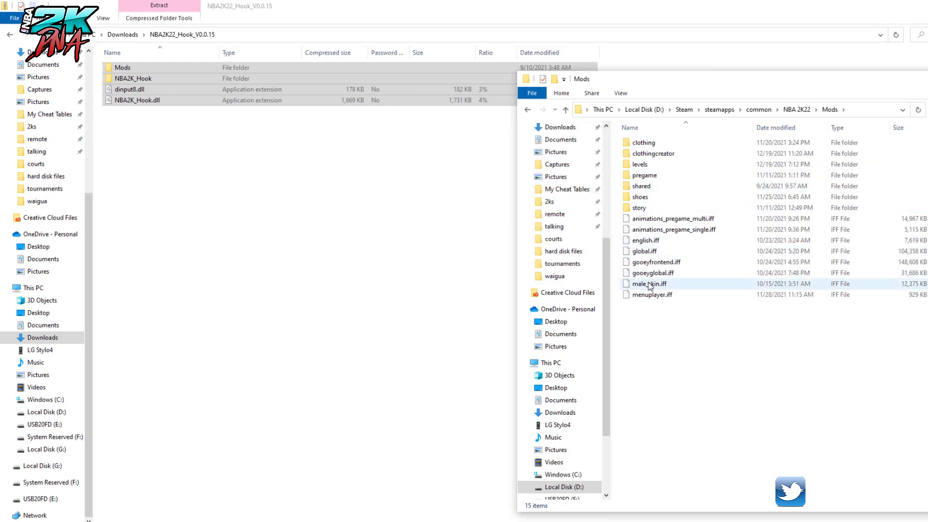
pyautogui.press('BackSpace')
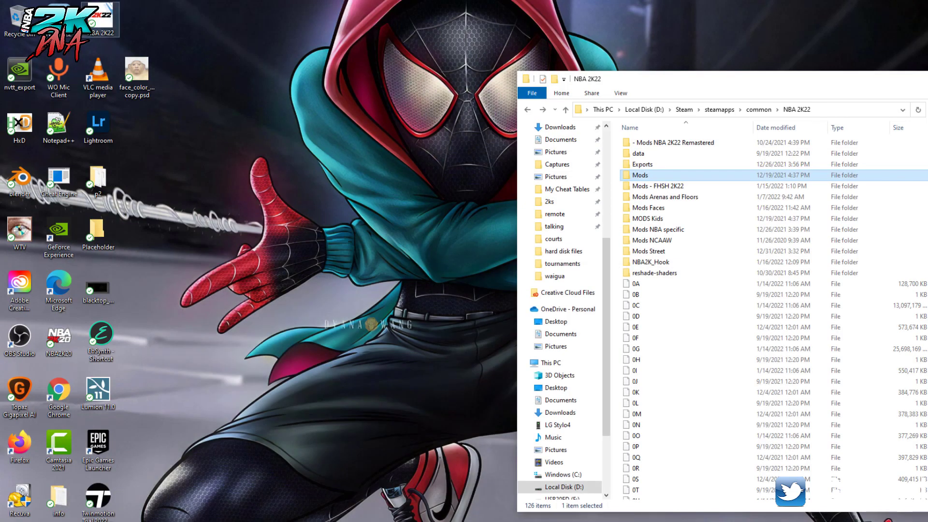
pyautogui.doubleClick(107, 24)
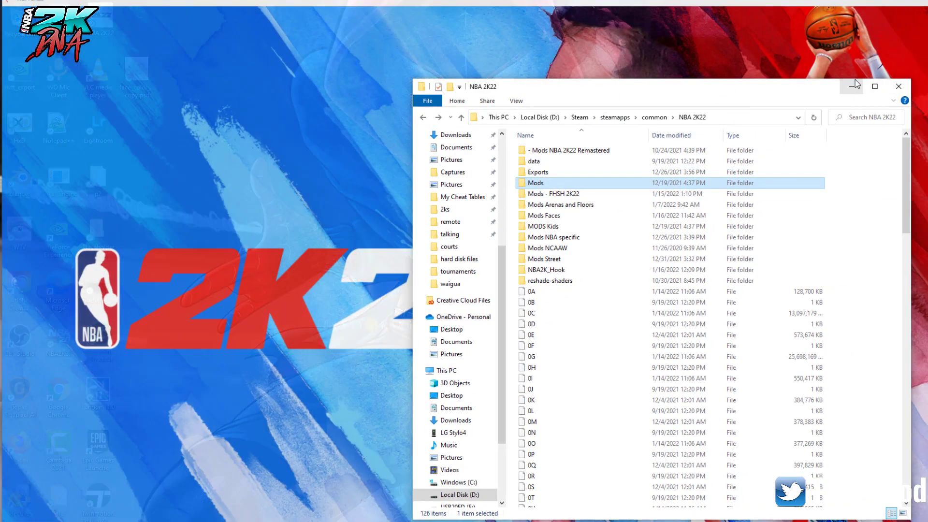
# Minimize the folder window and dismiss the Fictional High School Hoops popup once the game loads
pyautogui.moveTo(513, 192); pyautogui.dragTo(621, 257)
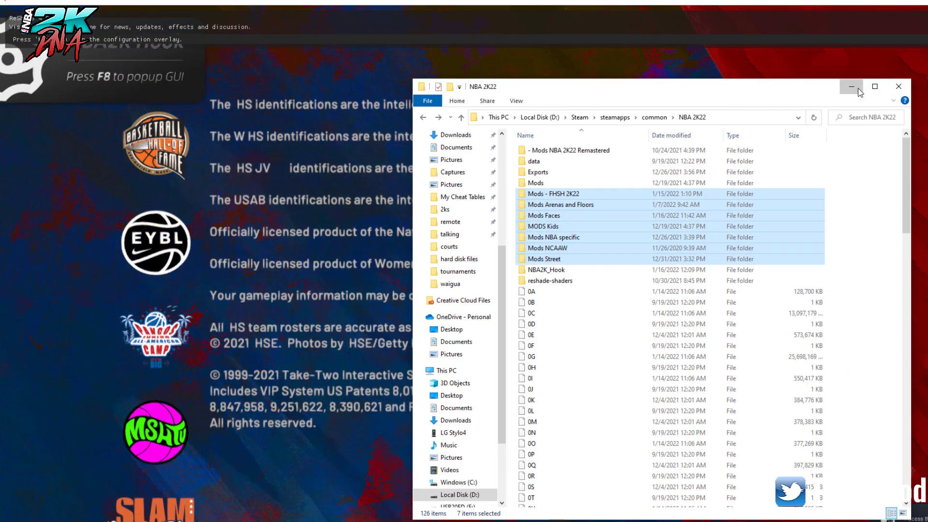
pyautogui.click(857, 90)
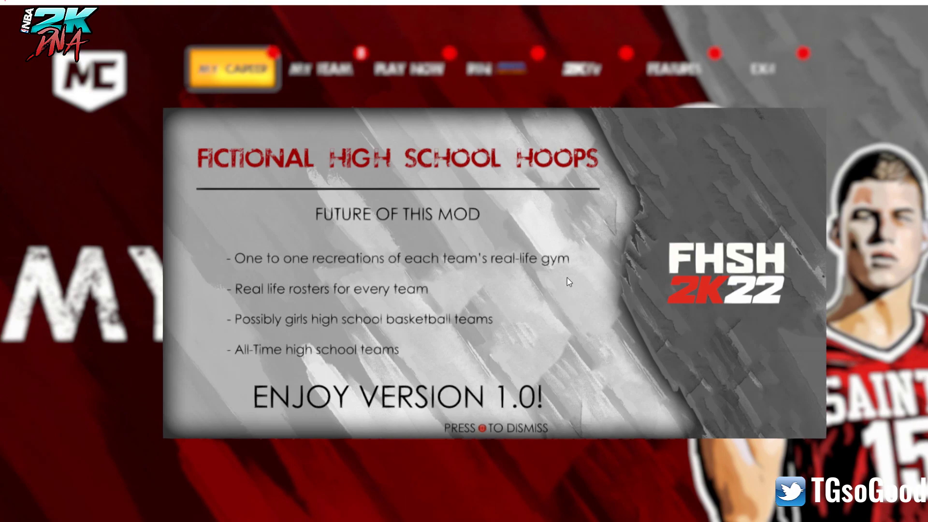
pyautogui.click(570, 331)
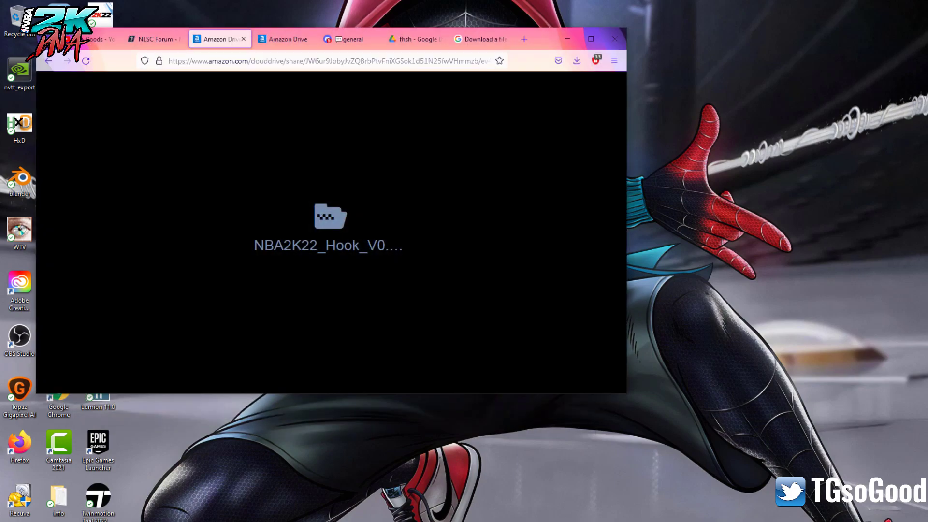
# Switch to the first YouTube tab in Firefox and maximize the browser
pyautogui.hotkey('ctrl', '1')
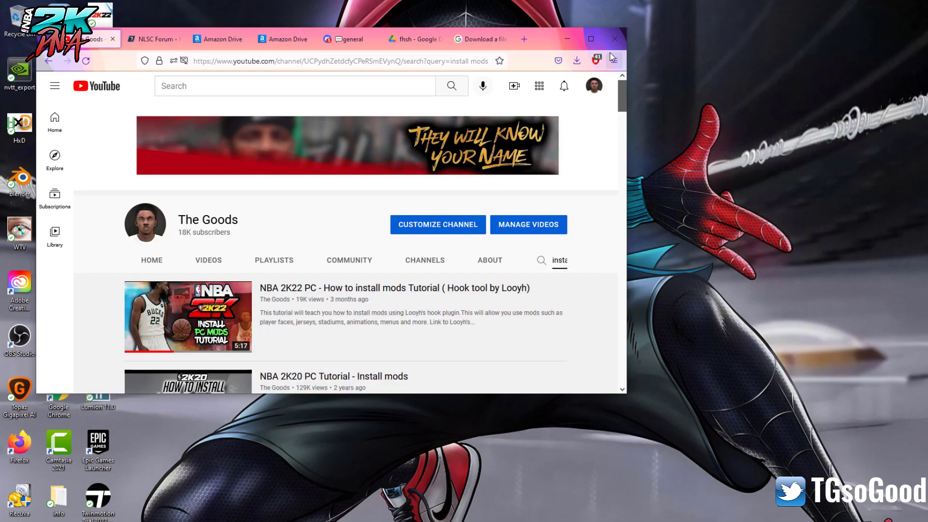
pyautogui.click(591, 39)
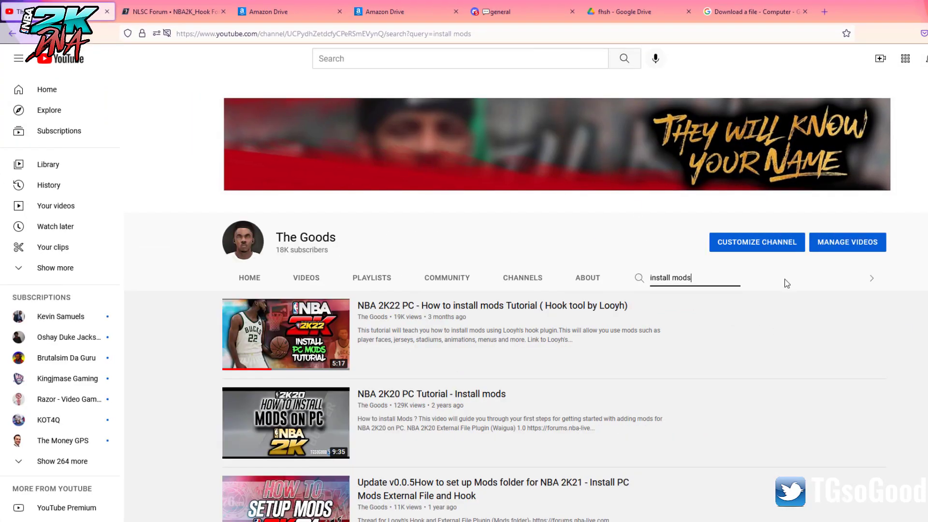